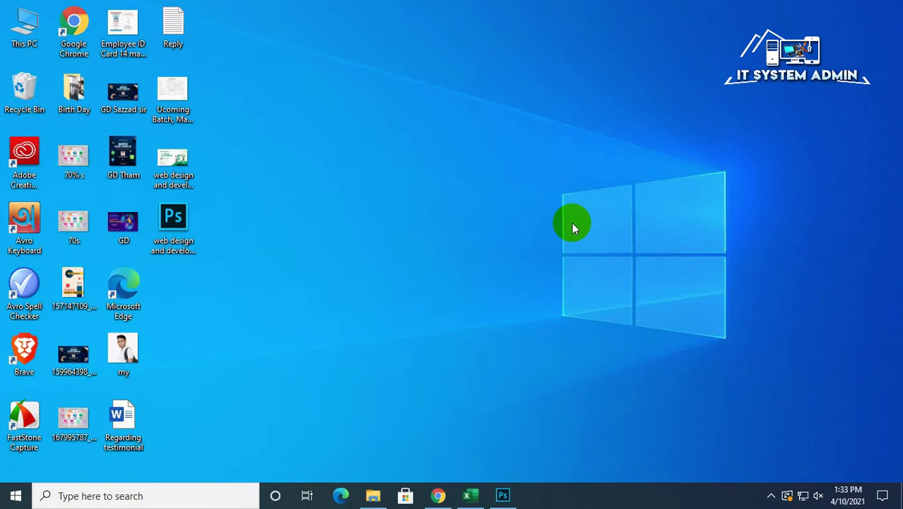
# Step: Switch to Photoshop and try to open its Performance preferences
pyautogui.click(503, 493)
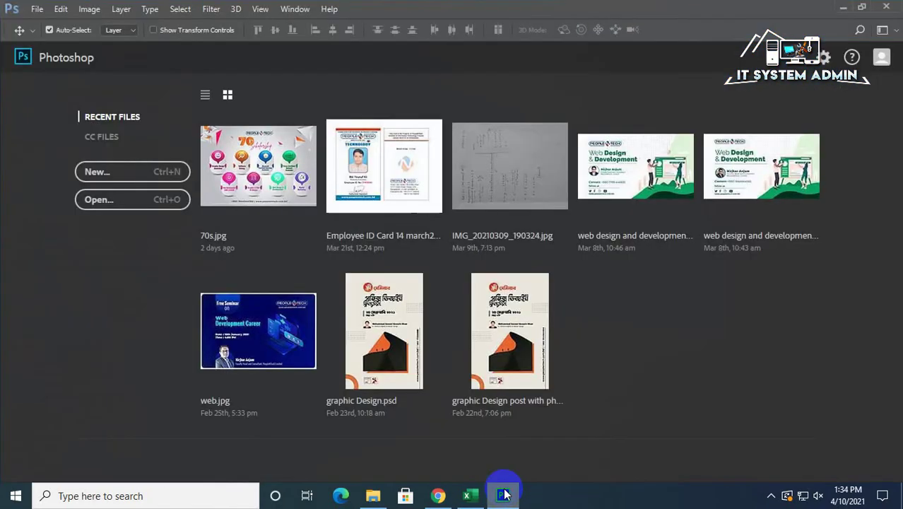
pyautogui.click(60, 9)
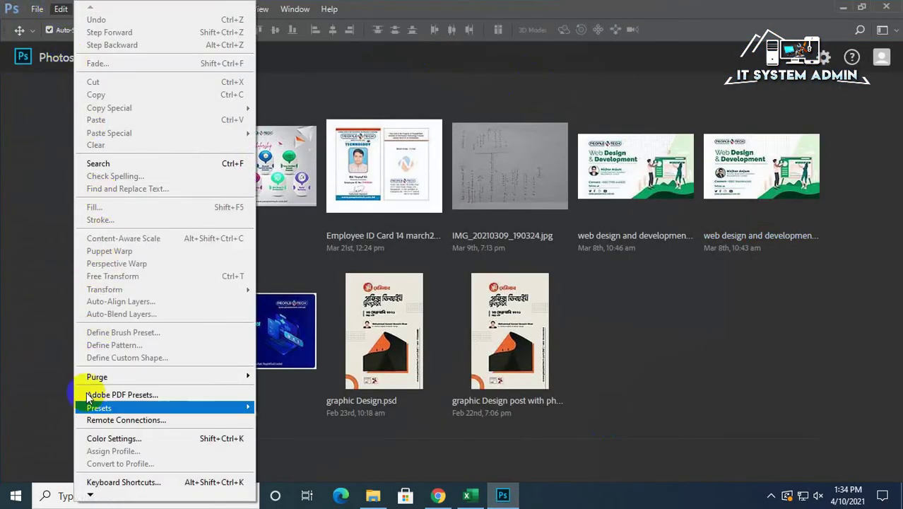
pyautogui.moveTo(94, 485)
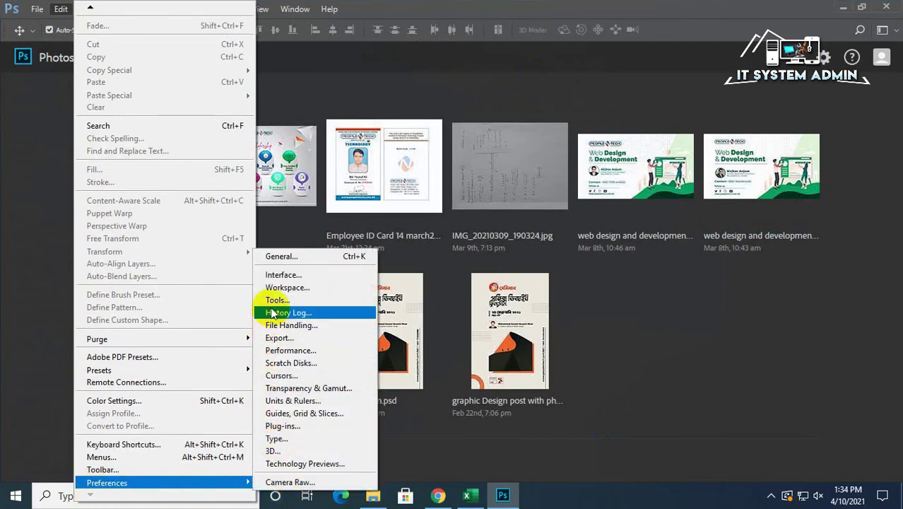
pyautogui.click(292, 351)
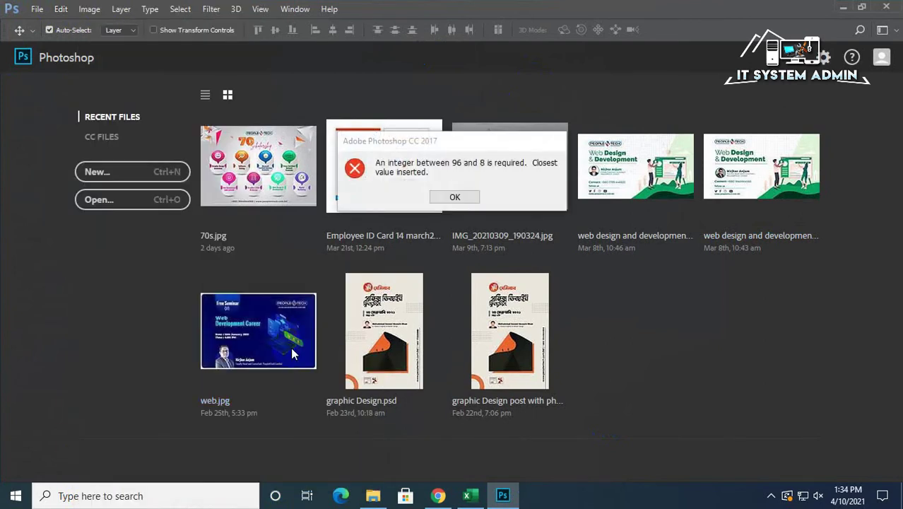
# Step: Move the integer-range error message aside, dismiss it, and close the Preferences dialog without saving changes
pyautogui.moveTo(429, 144); pyautogui.dragTo(379, 222)
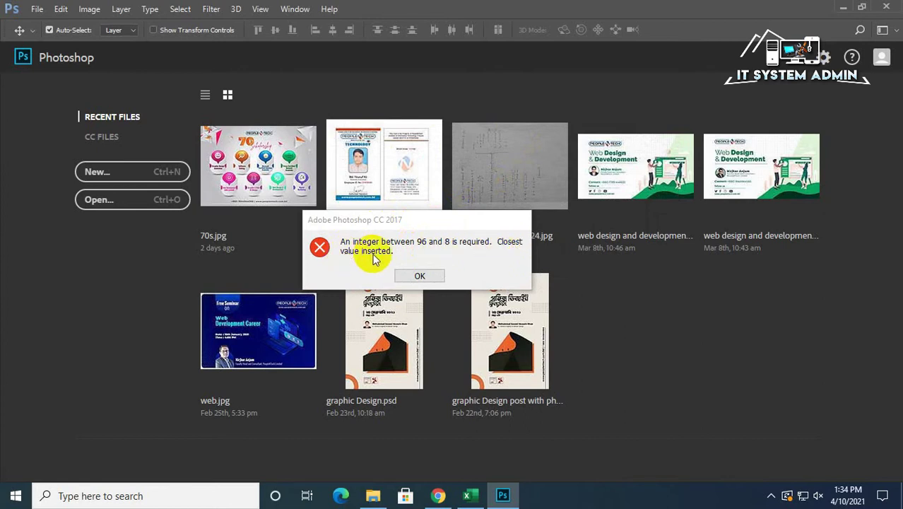
pyautogui.click(418, 221)
pyautogui.moveTo(419, 221); pyautogui.dragTo(487, 200)
pyautogui.click(483, 254)
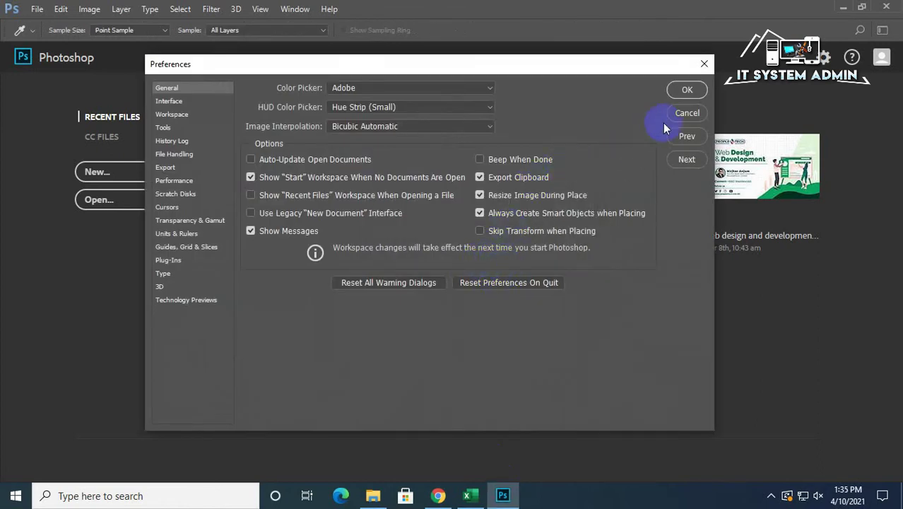
pyautogui.click(685, 113)
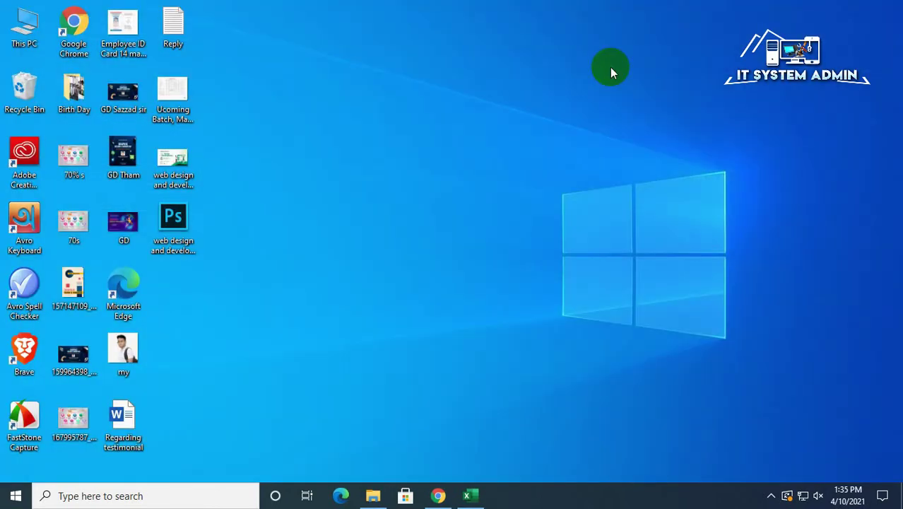
# Step: Find the Registry Editor with a Windows search for "reg" and launch it
pyautogui.click(61, 495)
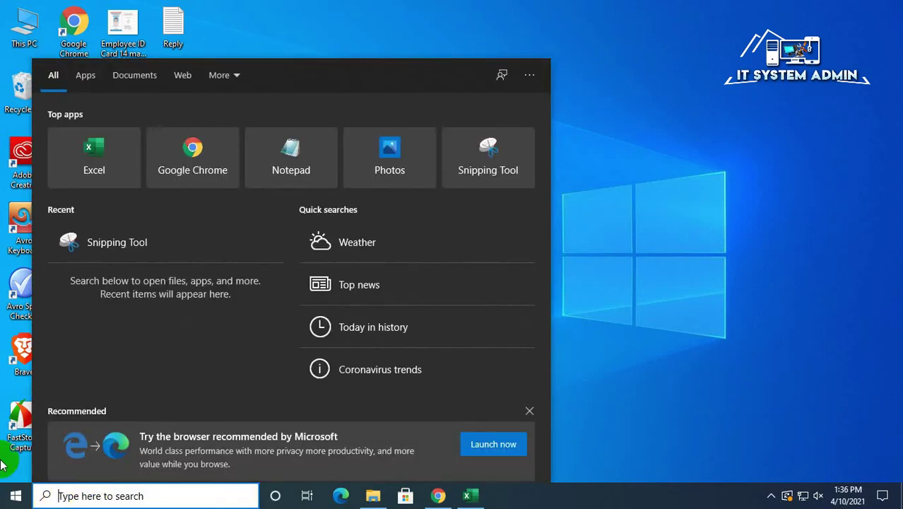
pyautogui.write('re')
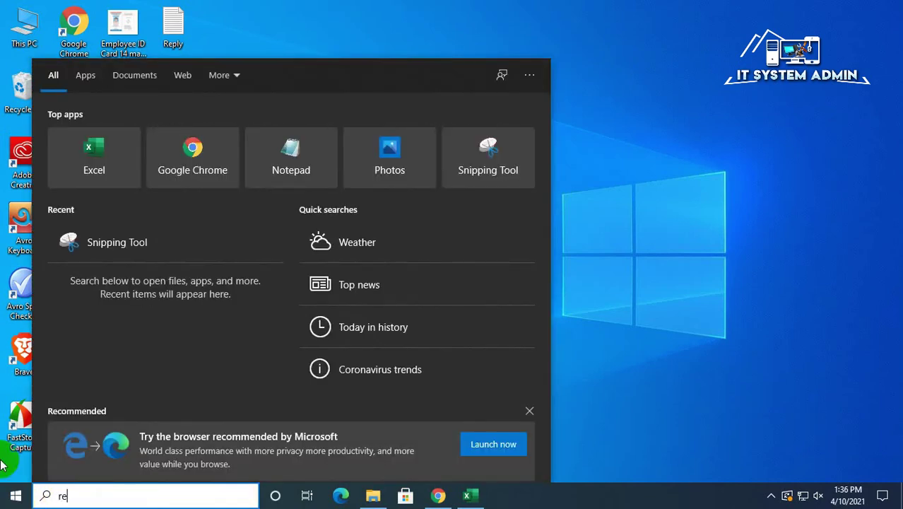
pyautogui.write('g')
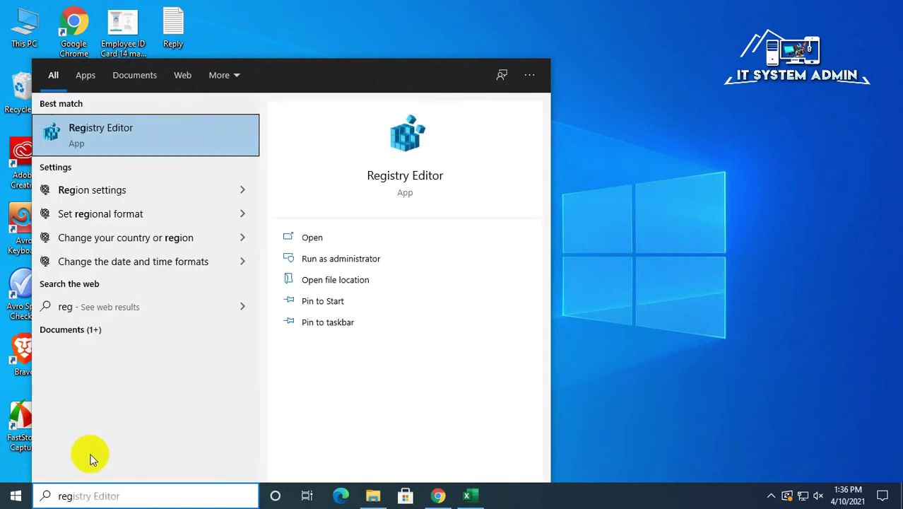
pyautogui.rightClick(117, 126)
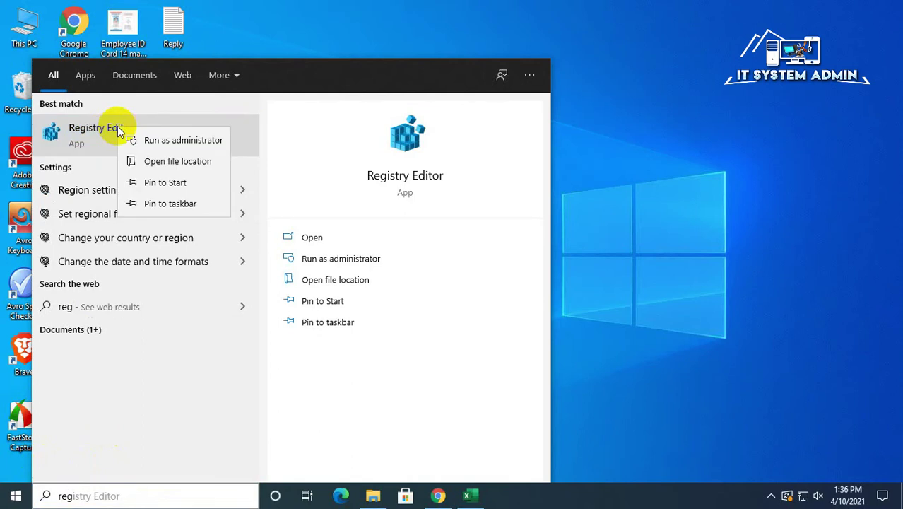
pyautogui.press('Escape')
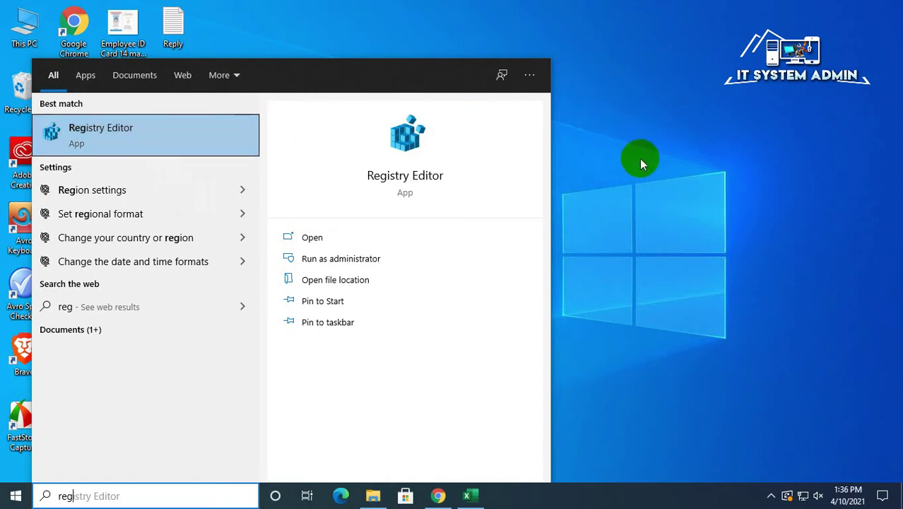
pyautogui.press('Return')
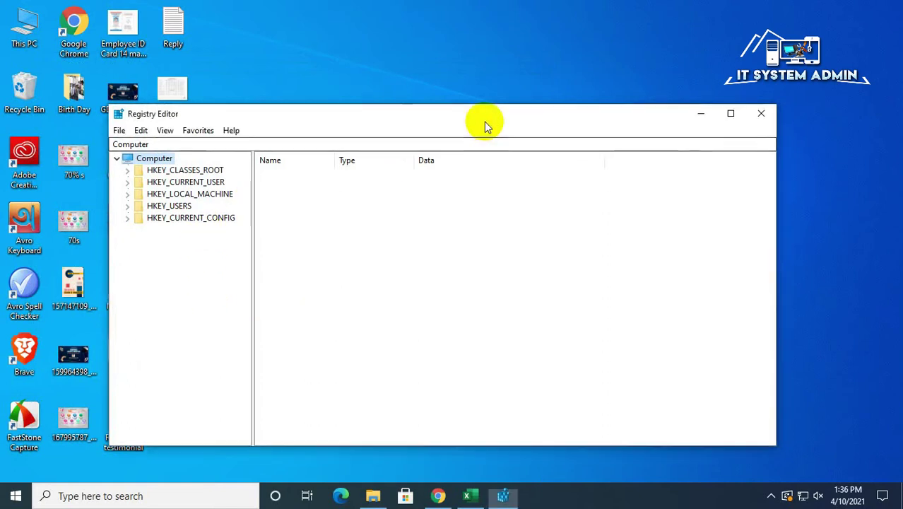
pyautogui.moveTo(485, 121); pyautogui.dragTo(480, 64)
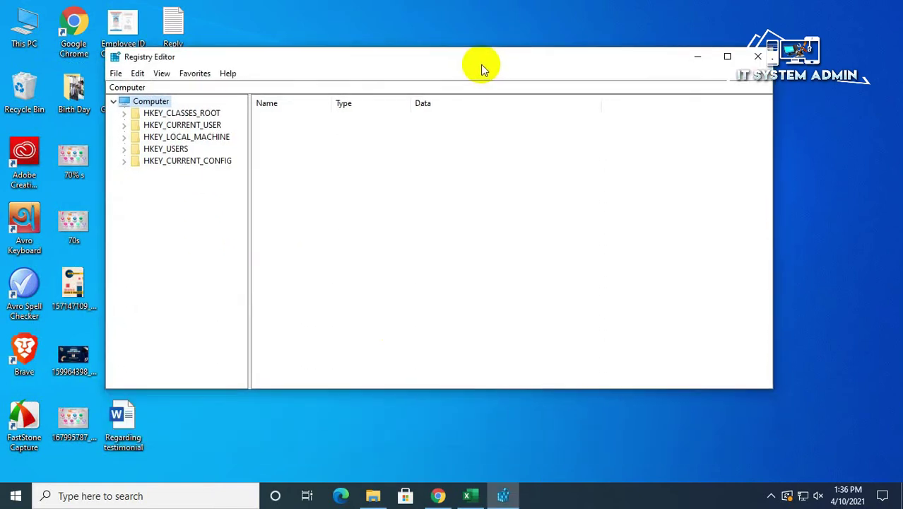
# Step: Navigate the registry to HKEY_CURRENT_USER\SOFTWARE\Adobe\Photoshop\110.0
pyautogui.click(123, 126)
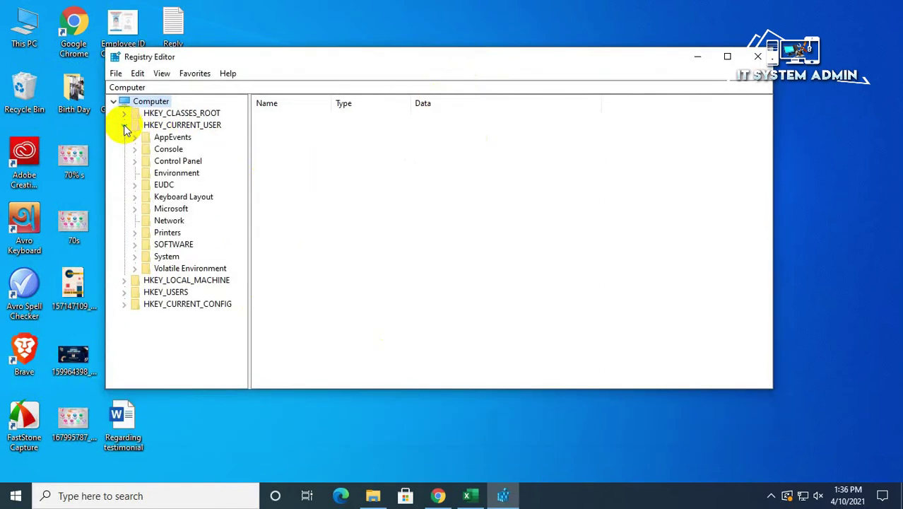
pyautogui.click(167, 245)
pyautogui.click(135, 245)
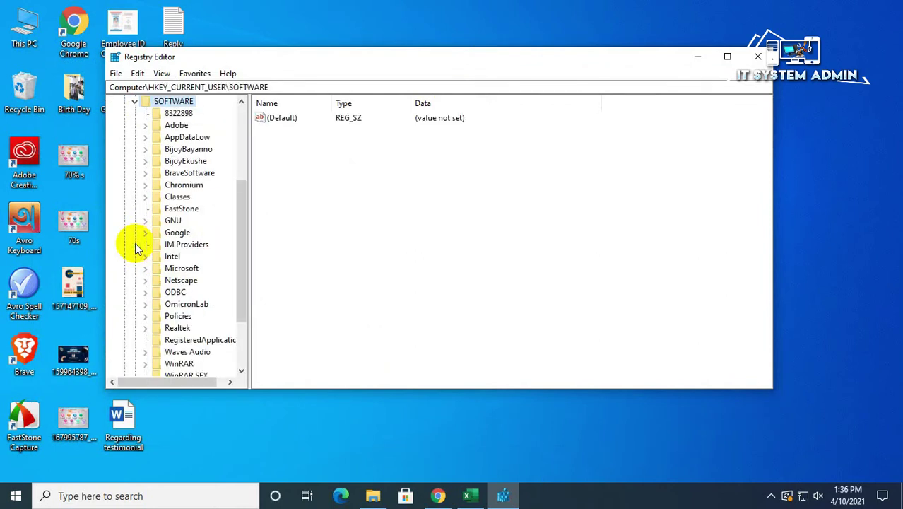
pyautogui.click(178, 127)
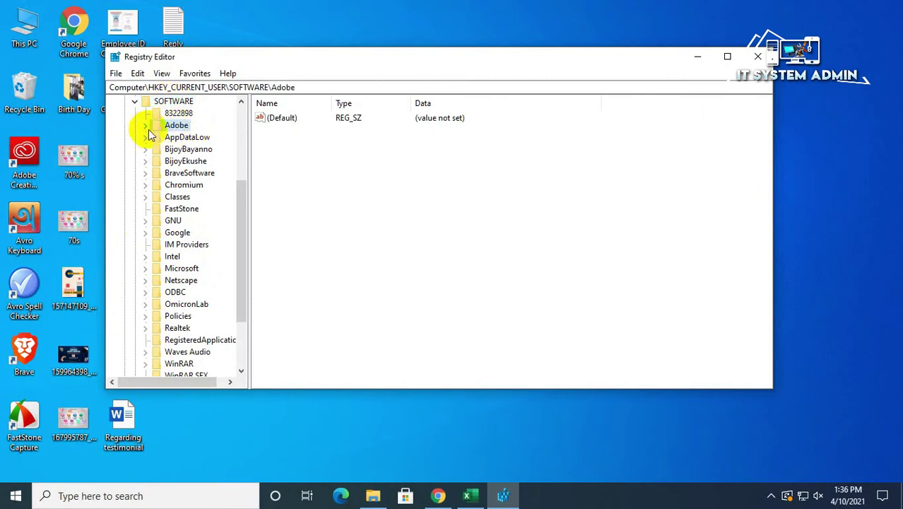
pyautogui.click(147, 126)
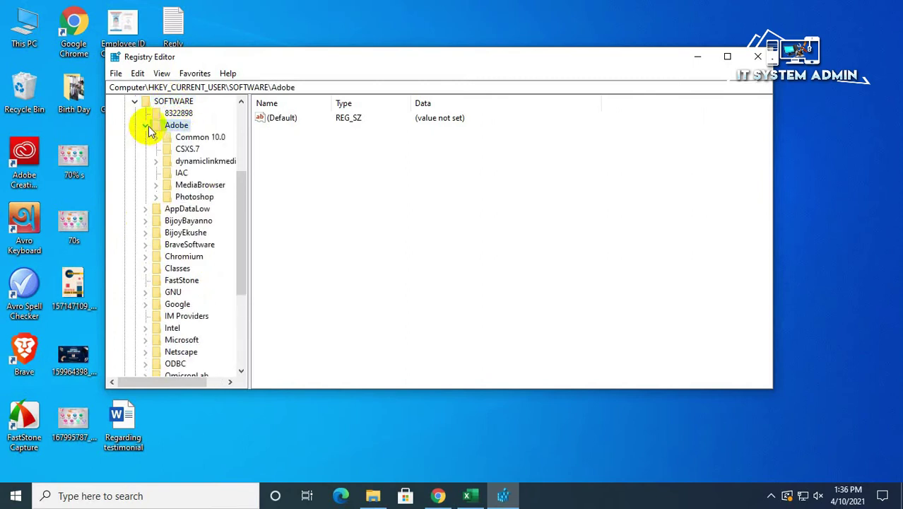
pyautogui.click(202, 198)
pyautogui.click(155, 198)
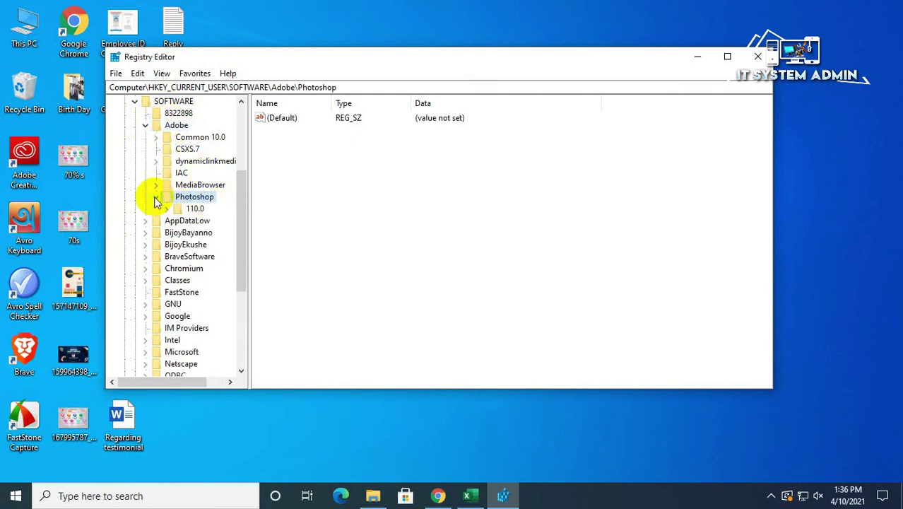
pyautogui.click(196, 211)
# Step: Create a DWORD (32-bit) value named OverridePhysicalMemoryMB in the 110.0 key
pyautogui.rightClick(439, 288)
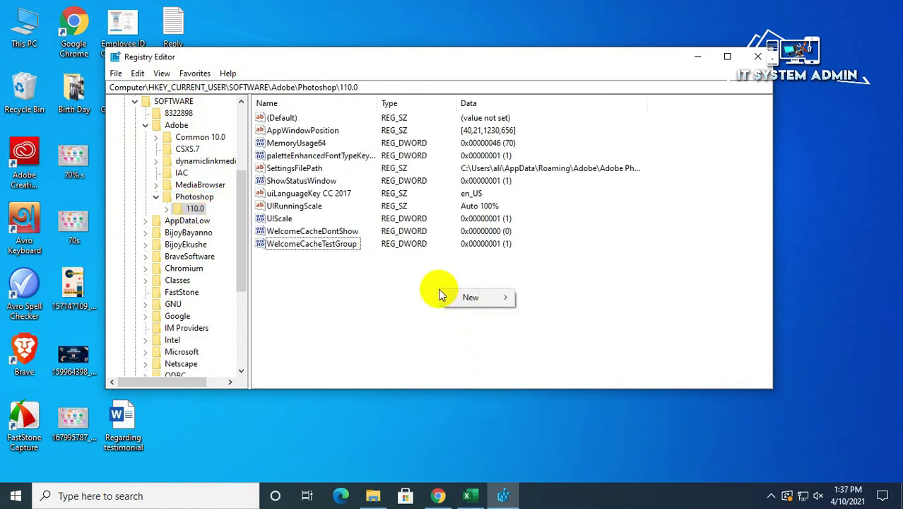
pyautogui.moveTo(483, 299)
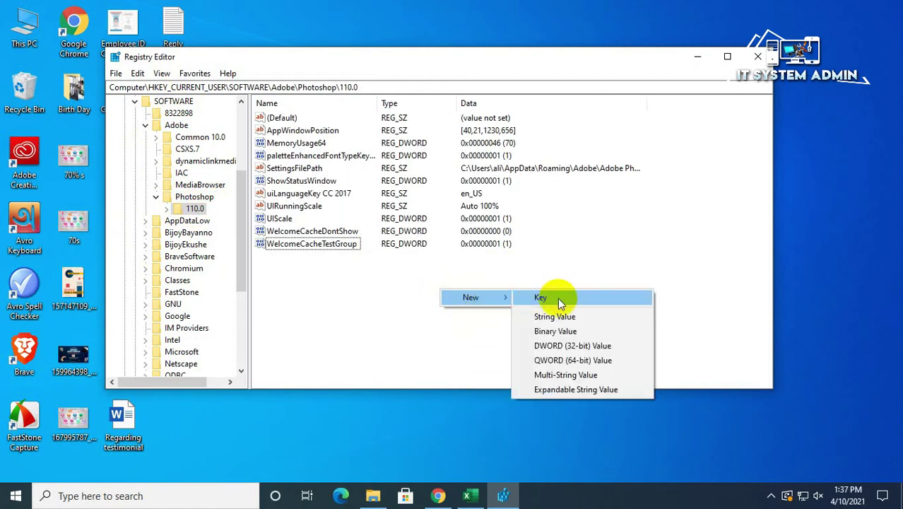
pyautogui.click(579, 346)
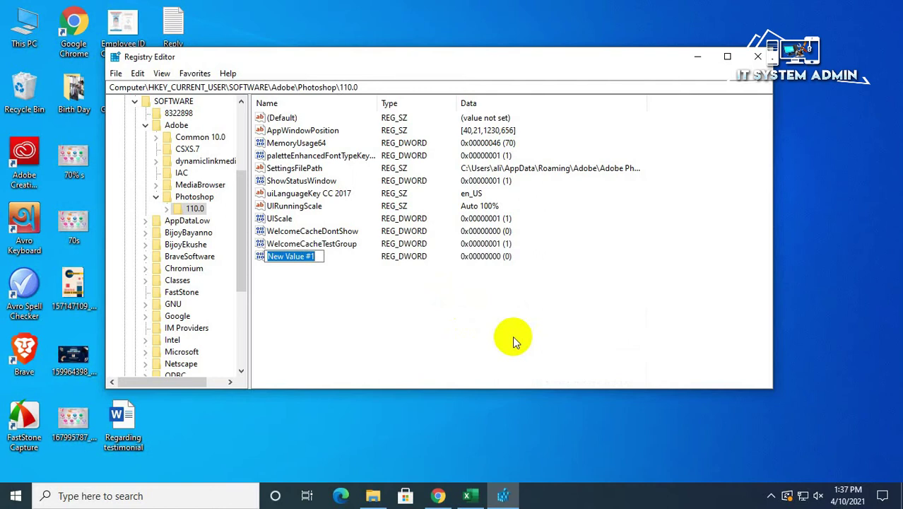
pyautogui.write('Ov')
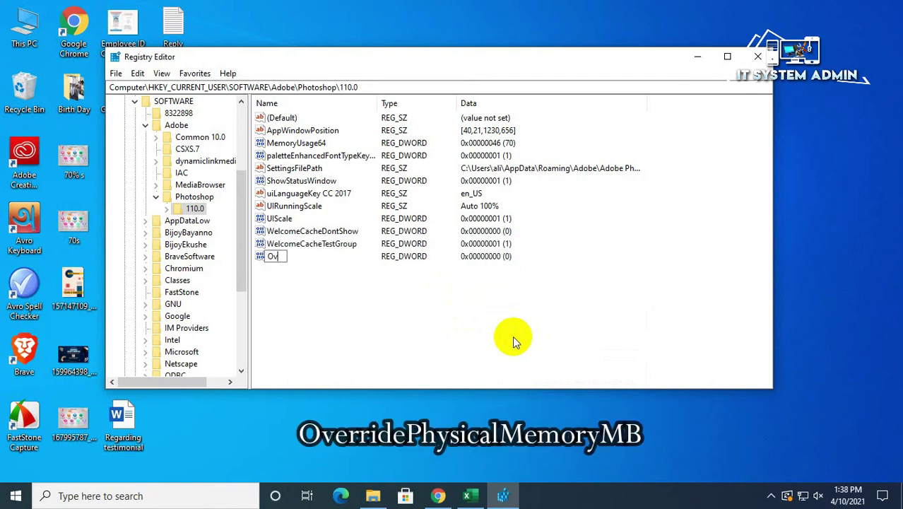
pyautogui.write('erridePhysicalMemoryMB')
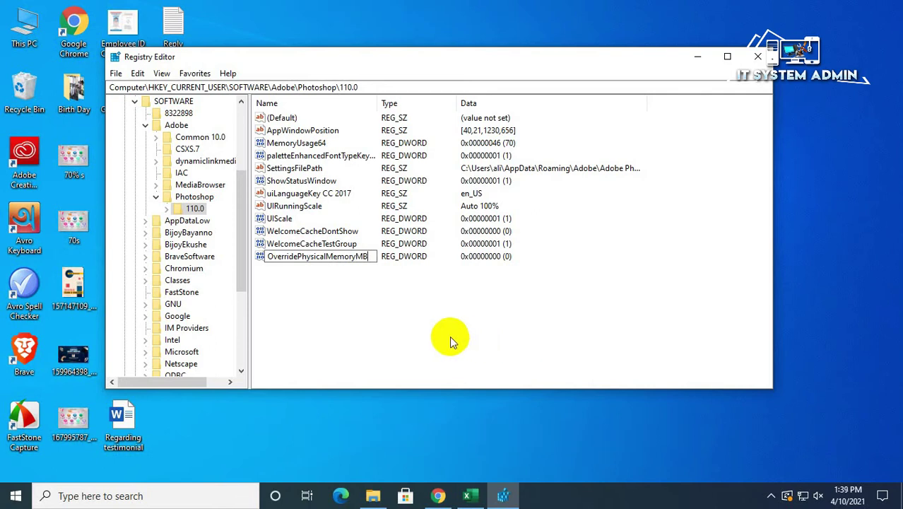
pyautogui.press('Return')
# Step: Set the OverridePhysicalMemoryMB value data to 4096 with decimal as the base
pyautogui.rightClick(315, 259)
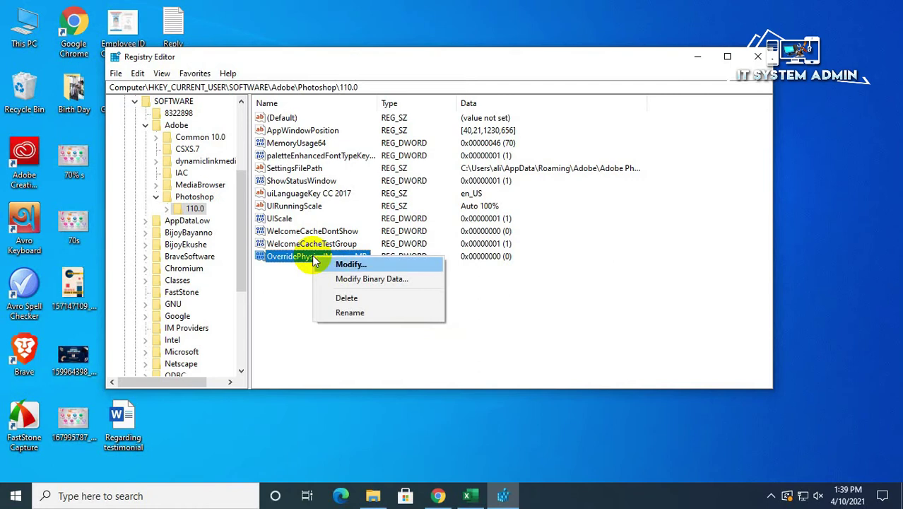
pyautogui.click(320, 266)
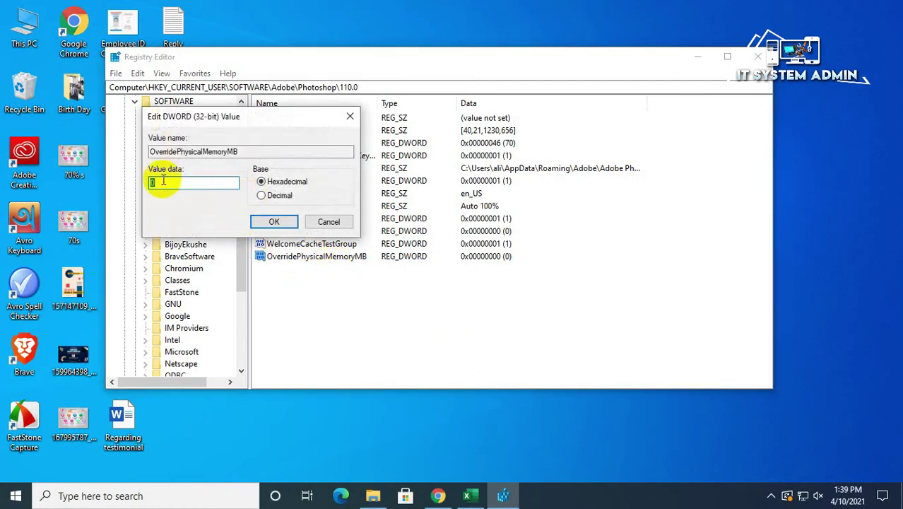
pyautogui.write('4096')
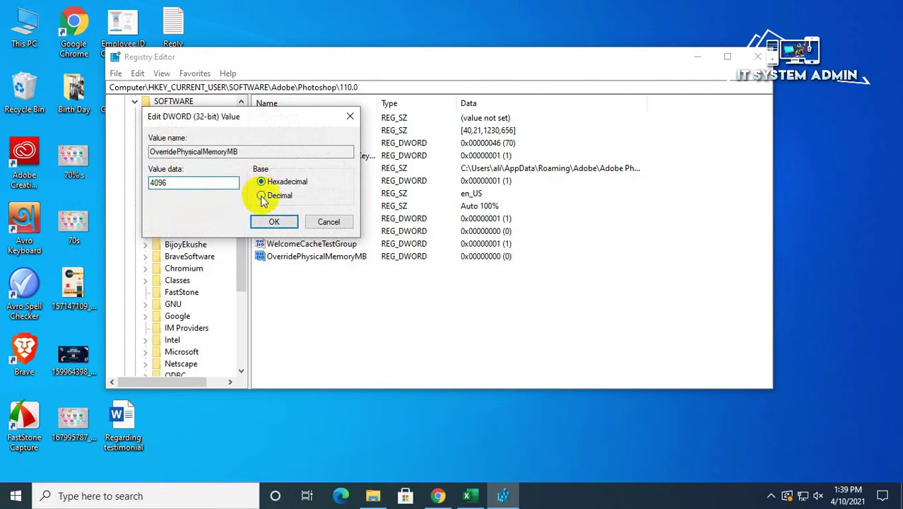
pyautogui.click(261, 196)
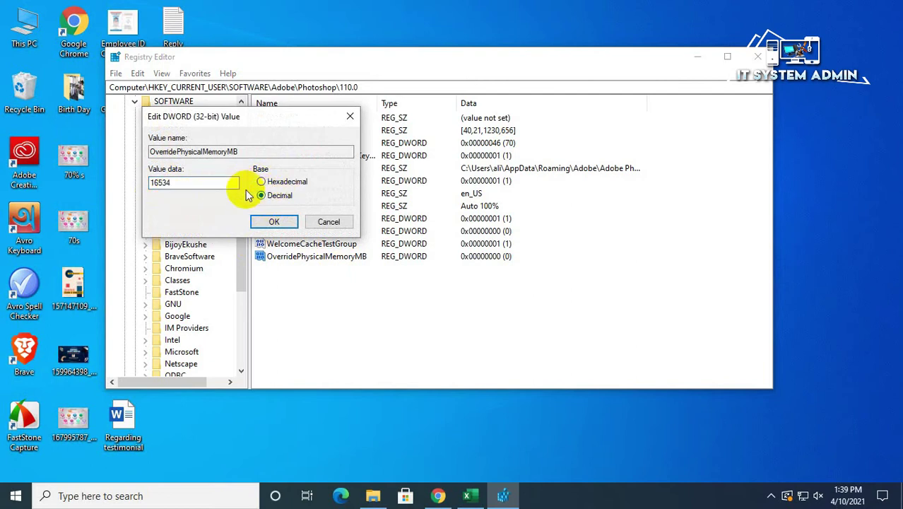
pyautogui.moveTo(238, 182); pyautogui.dragTo(139, 186)
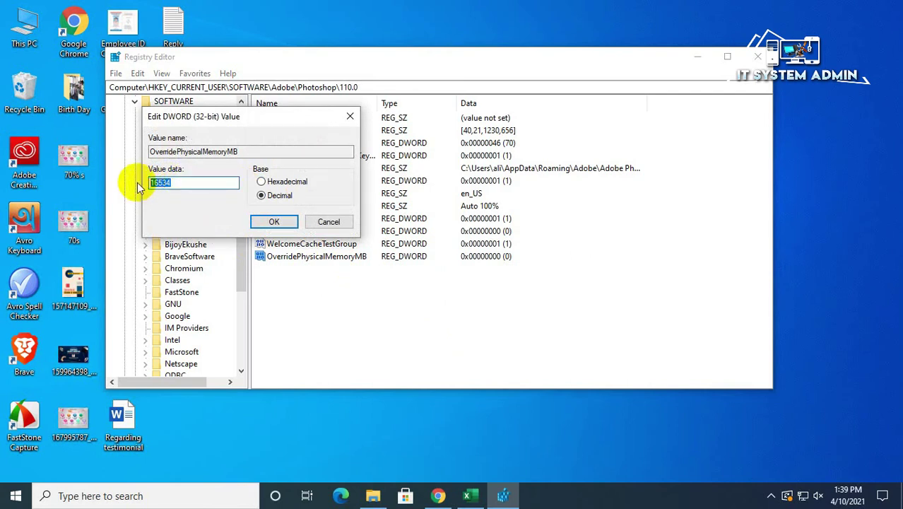
pyautogui.write('4096')
pyautogui.click(274, 223)
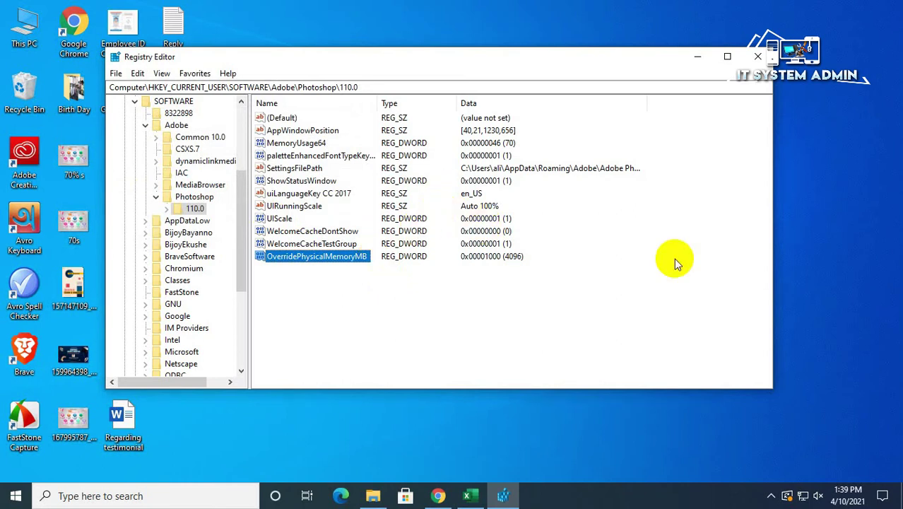
# Step: Close the Registry Editor and refresh the desktop
pyautogui.click(675, 258)
pyautogui.click(758, 56)
pyautogui.rightClick(326, 50)
pyautogui.click(341, 90)
pyautogui.rightClick(331, 46)
pyautogui.click(346, 88)
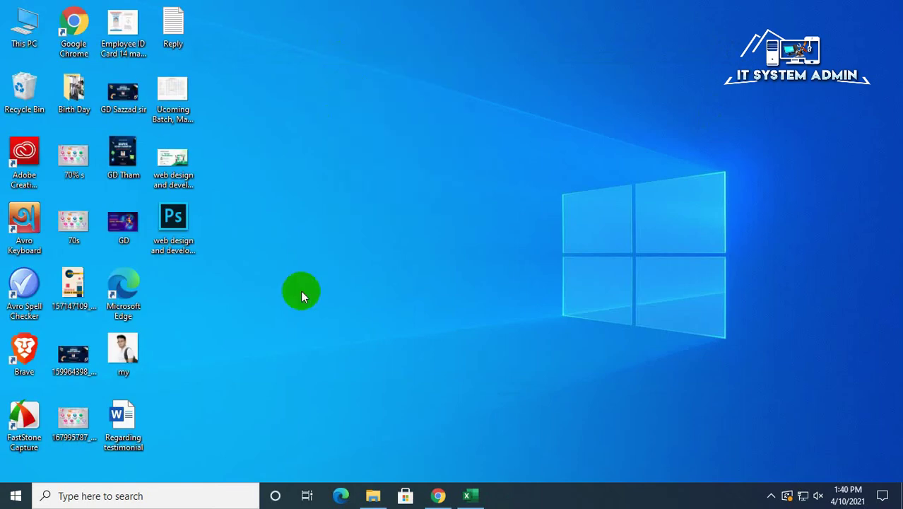
# Step: Open the web design and development file from the desktop in Photoshop, importing page 1 at 300 pixels/inch
pyautogui.click(173, 220)
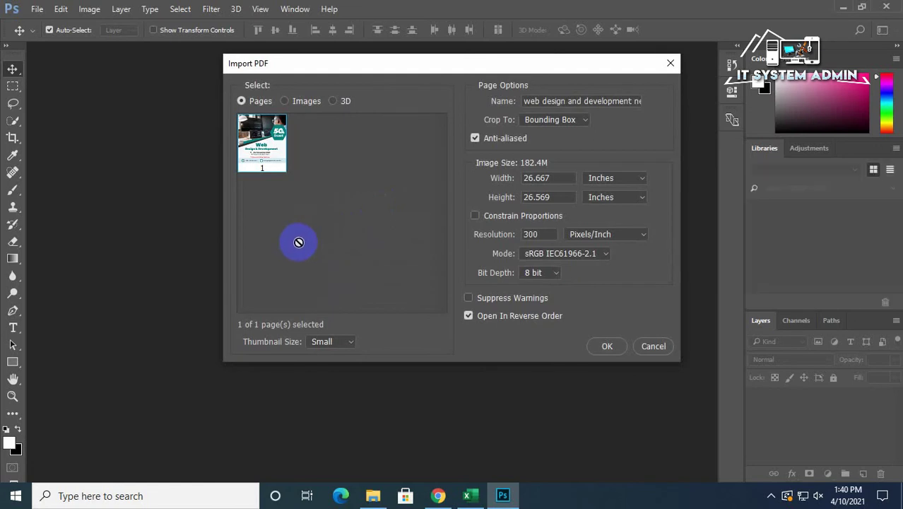
pyautogui.click(258, 157)
pyautogui.click(273, 150)
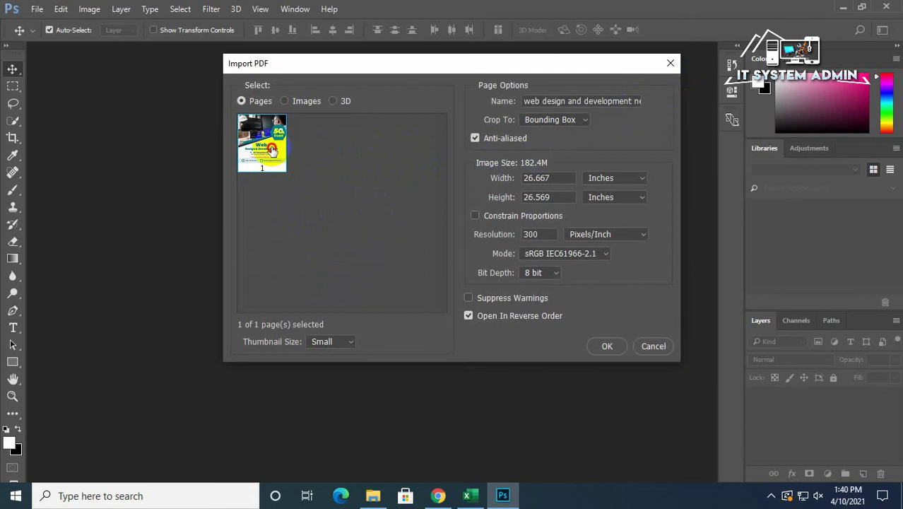
pyautogui.click(601, 345)
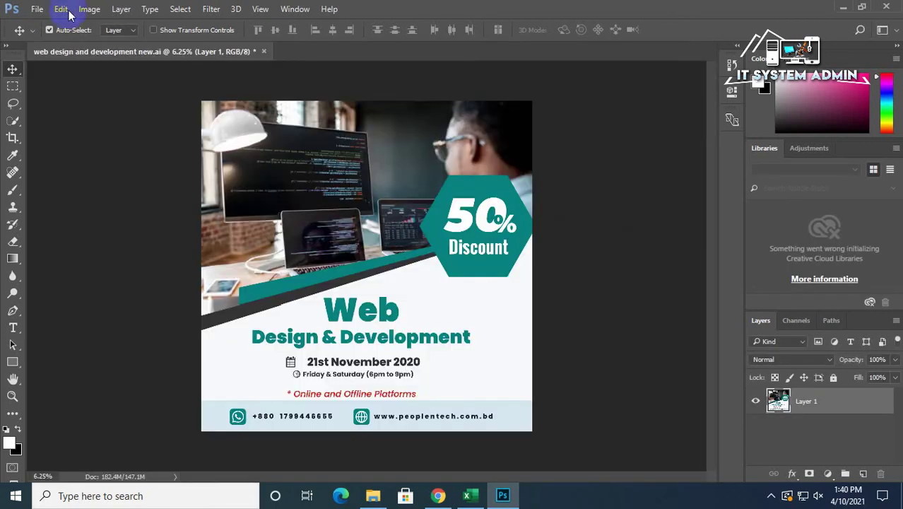
# Step: Raise the memory Photoshop may use to 3568 MB (95%) in the Performance preferences and apply the change
pyautogui.click(62, 9)
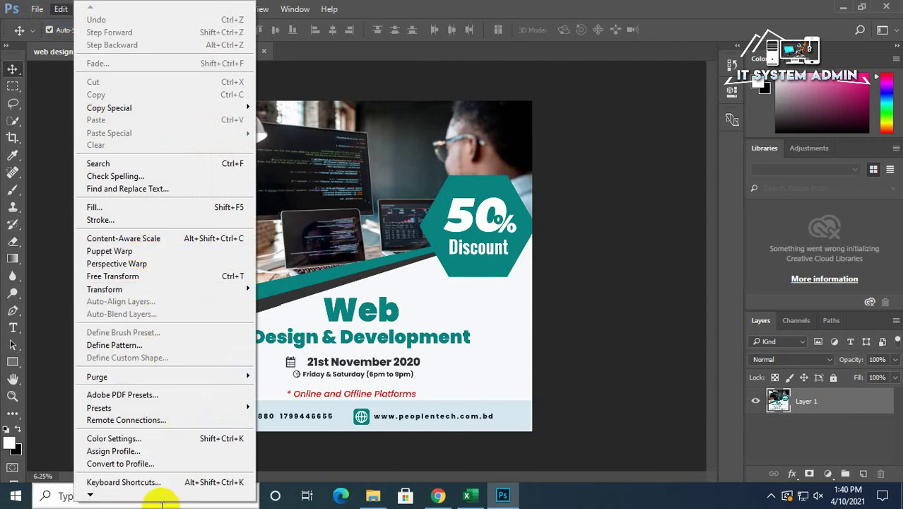
pyautogui.moveTo(87, 497)
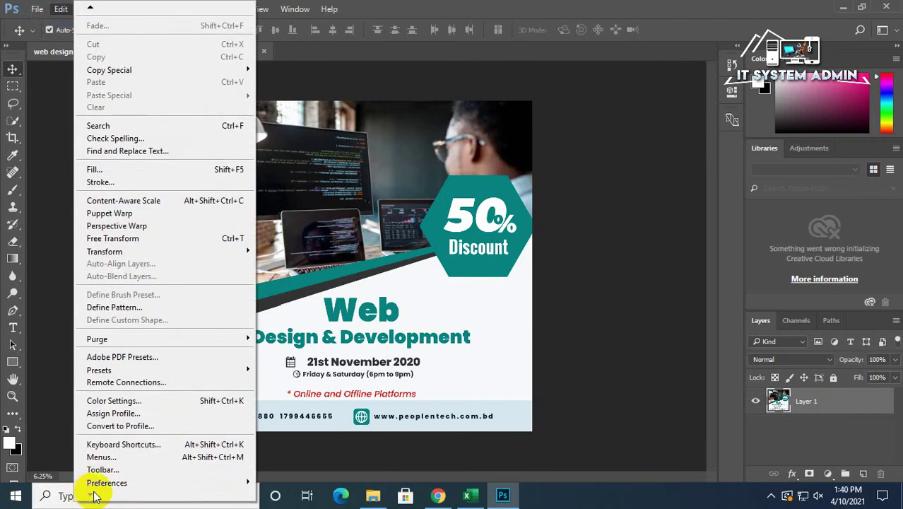
pyautogui.moveTo(152, 483)
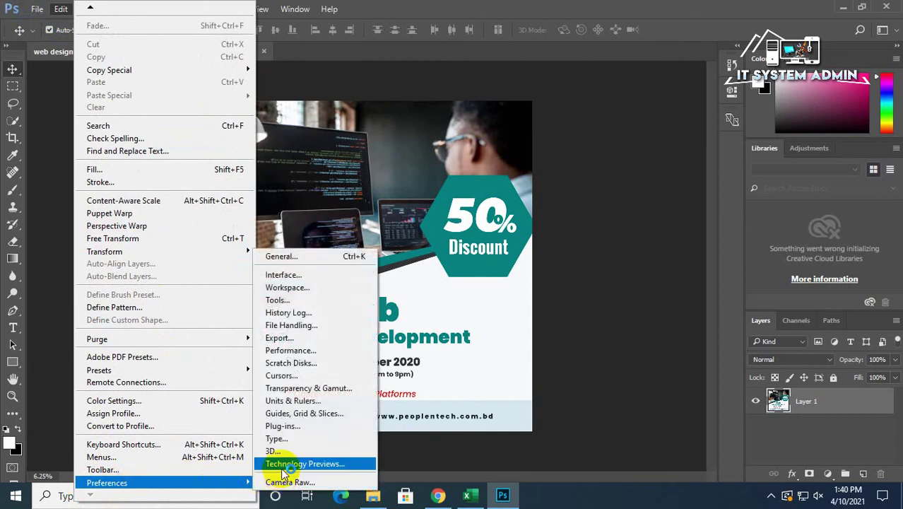
pyautogui.click(313, 351)
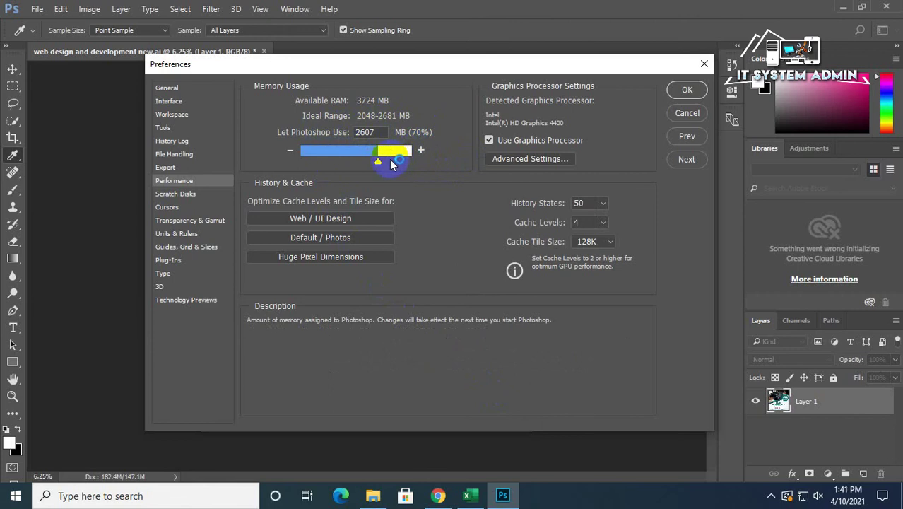
pyautogui.moveTo(376, 165); pyautogui.dragTo(407, 161)
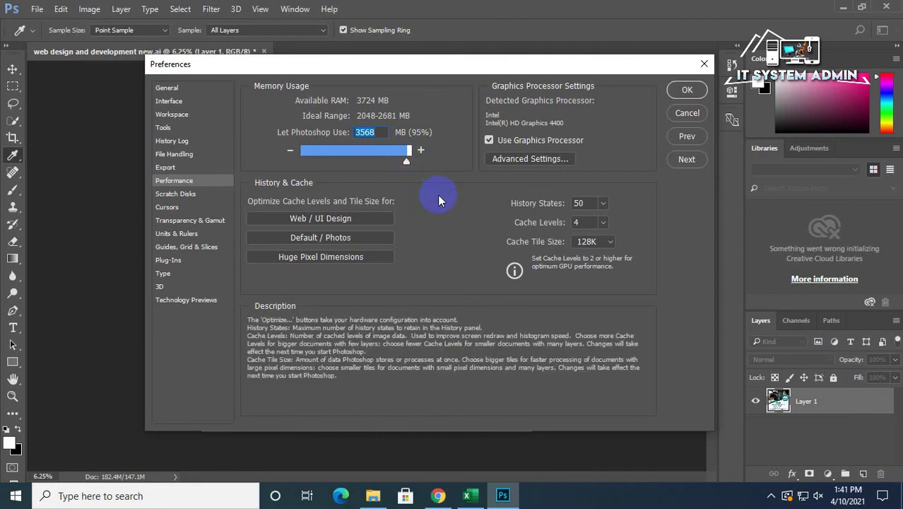
pyautogui.click(394, 340)
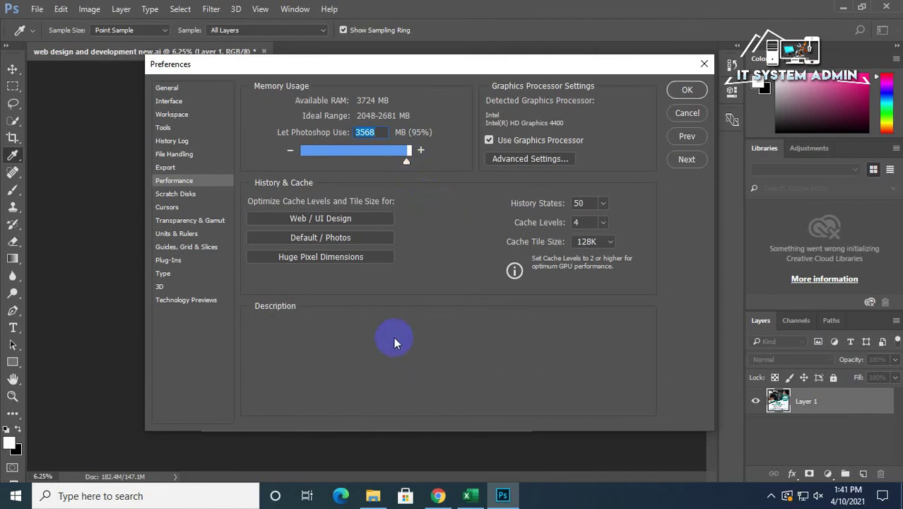
pyautogui.click(688, 92)
pyautogui.press('v')
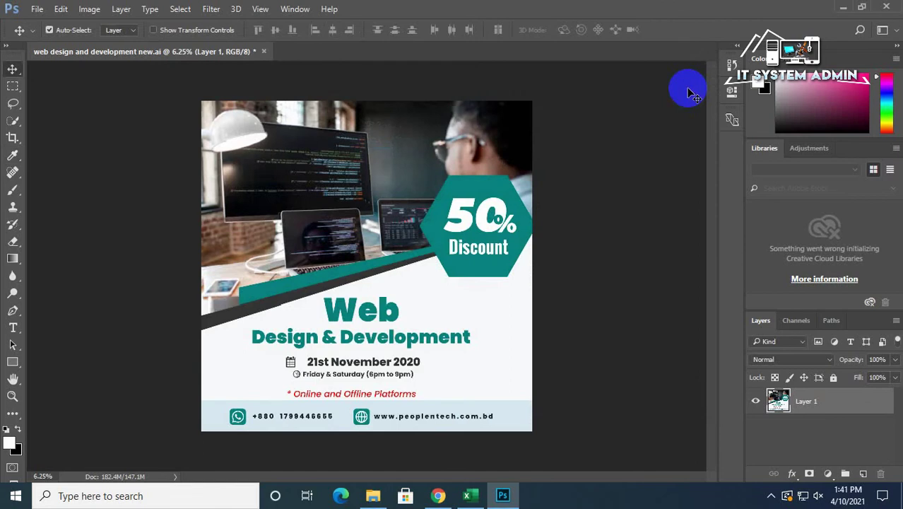
pyautogui.click(36, 9)
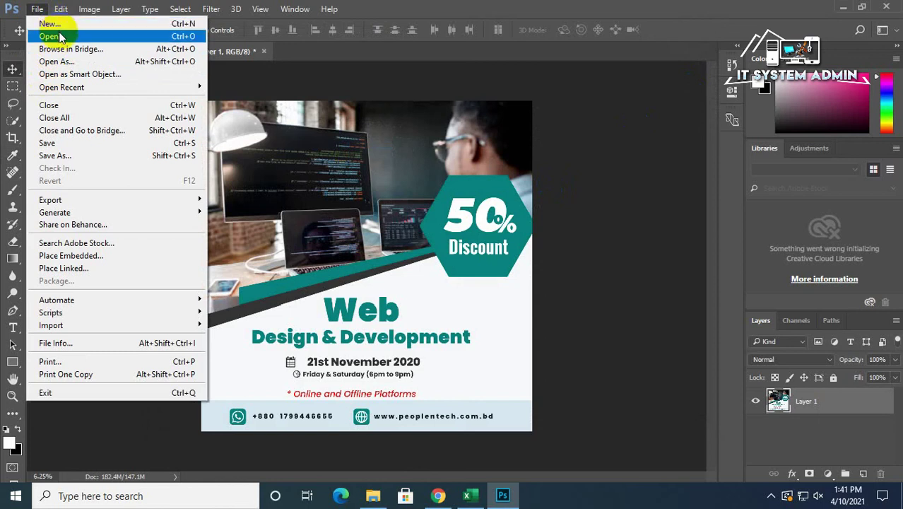
pyautogui.click(61, 36)
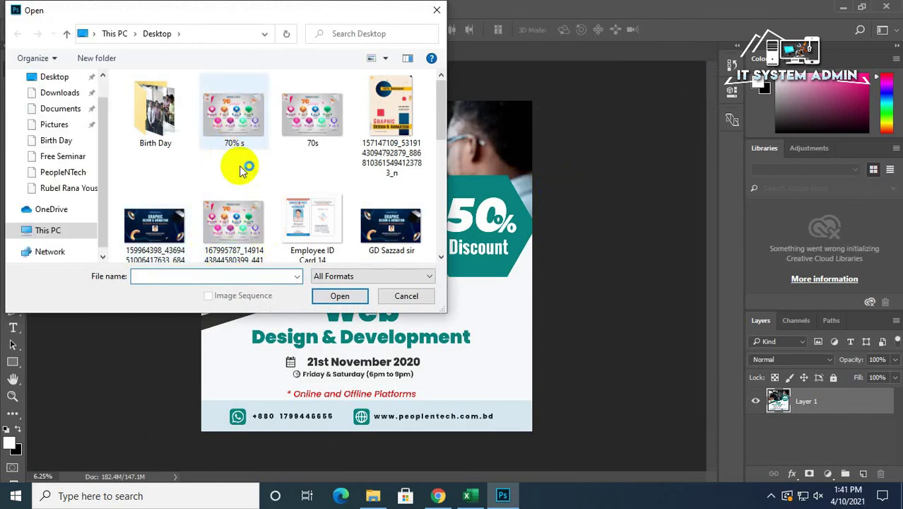
pyautogui.click(390, 128)
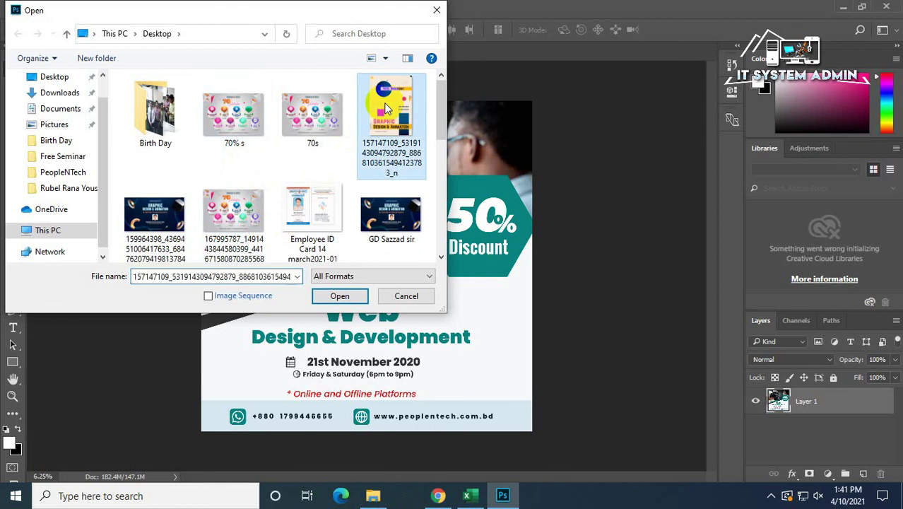
pyautogui.click(333, 297)
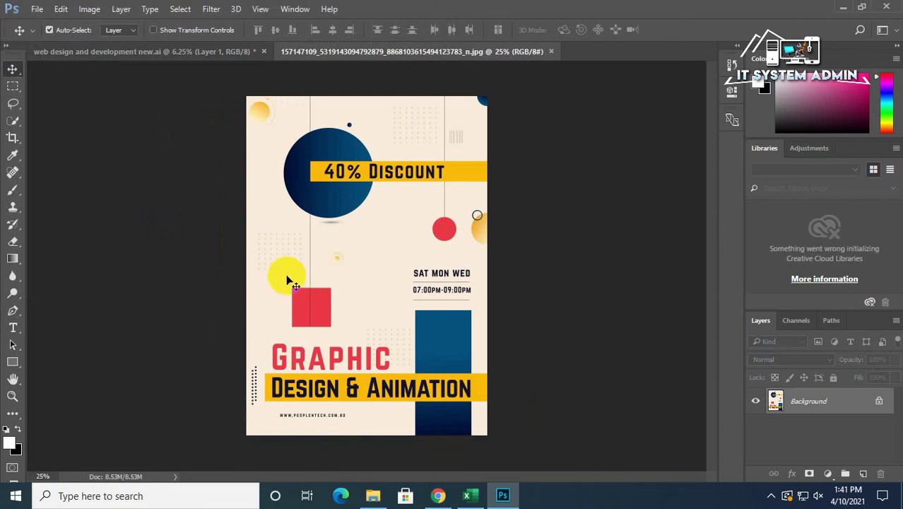
# Step: Quit Photoshop without saving the changes to the web design and development document
pyautogui.click(885, 7)
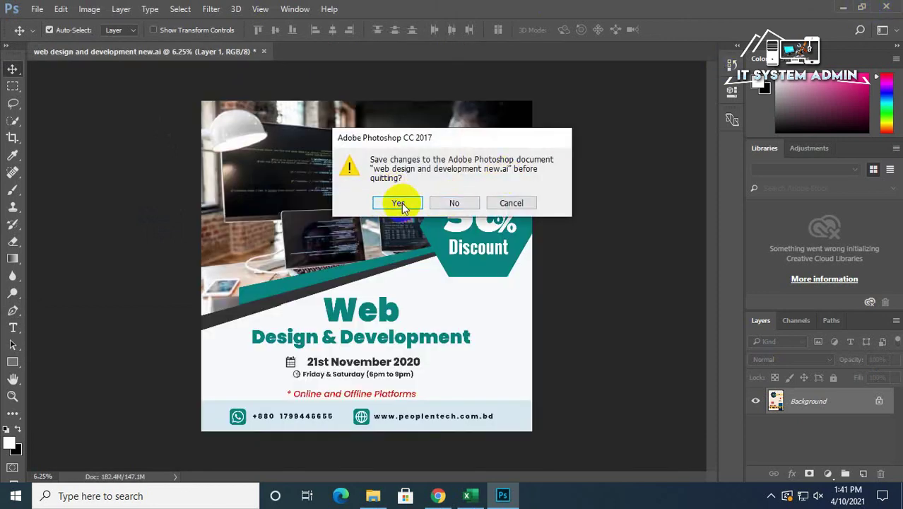
pyautogui.click(445, 202)
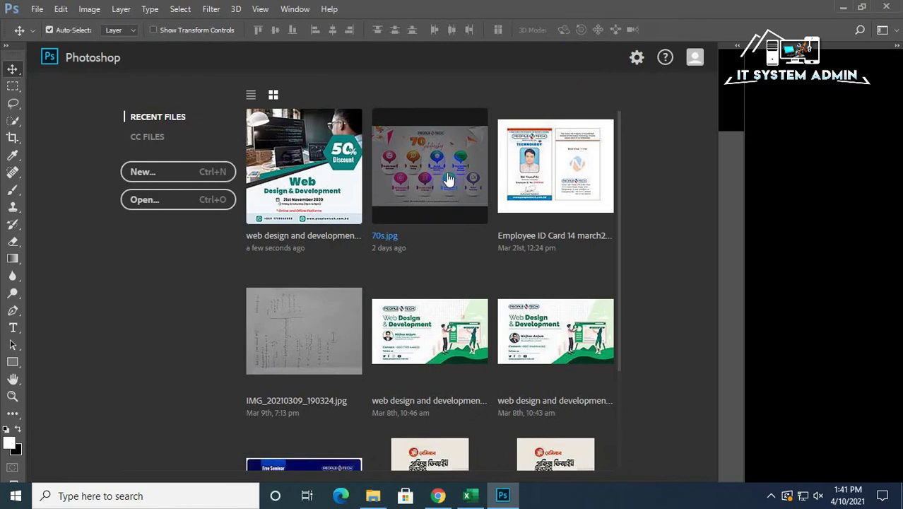